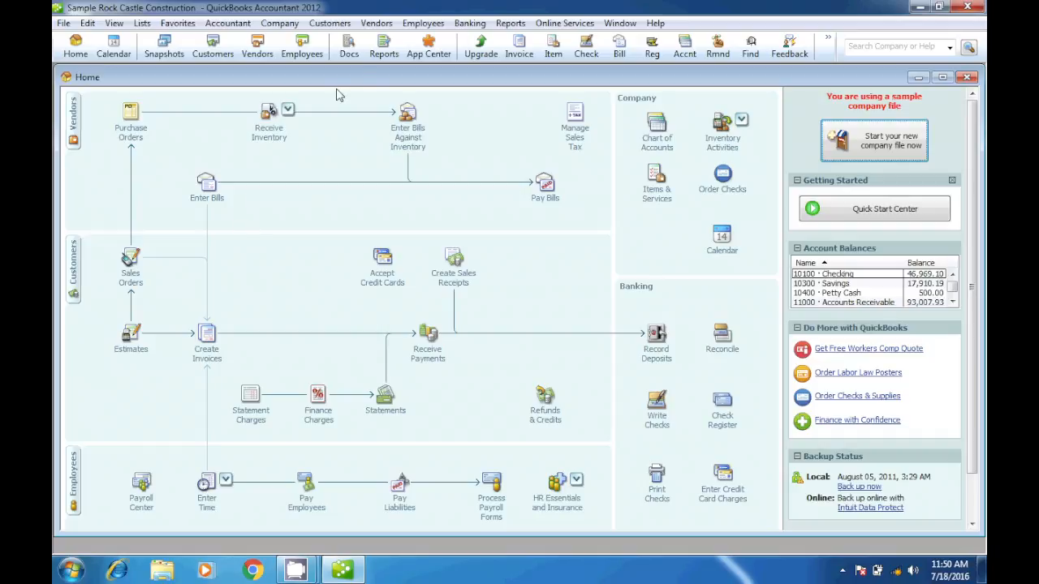
click(377, 23)
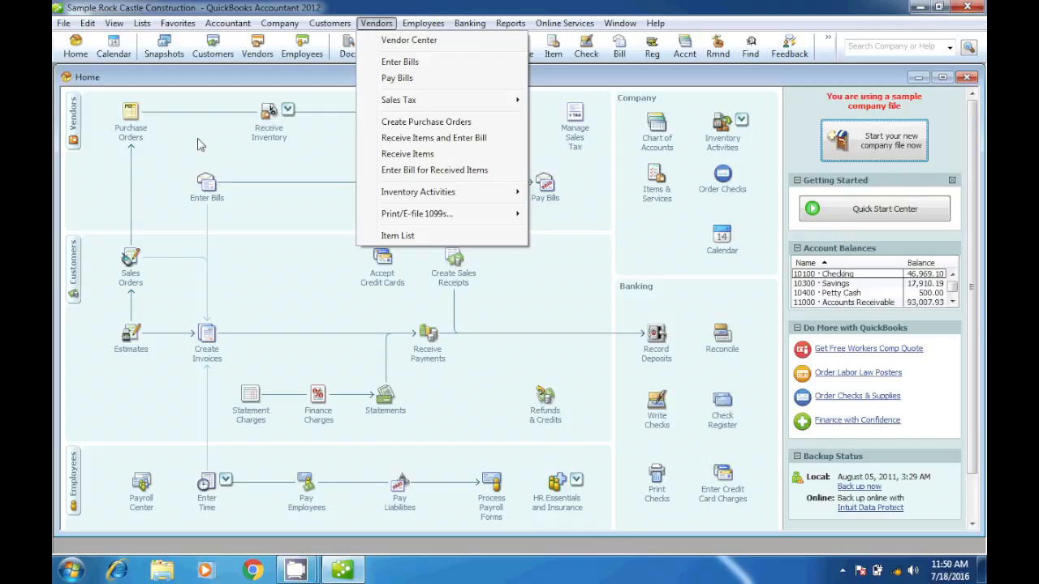
click(156, 165)
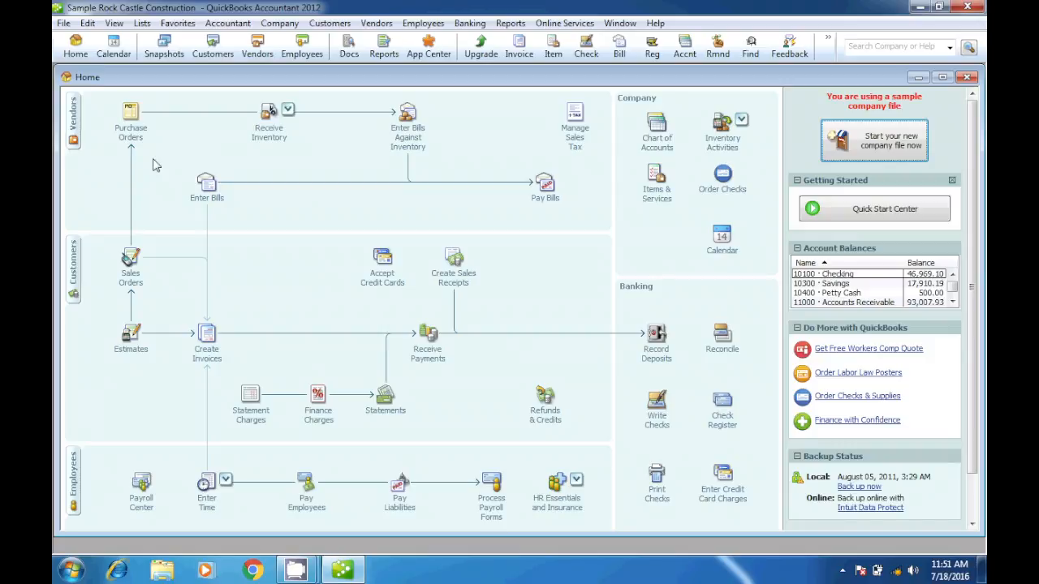
Step: Open the Vendor Center and start a new single vendor record
click(75, 127)
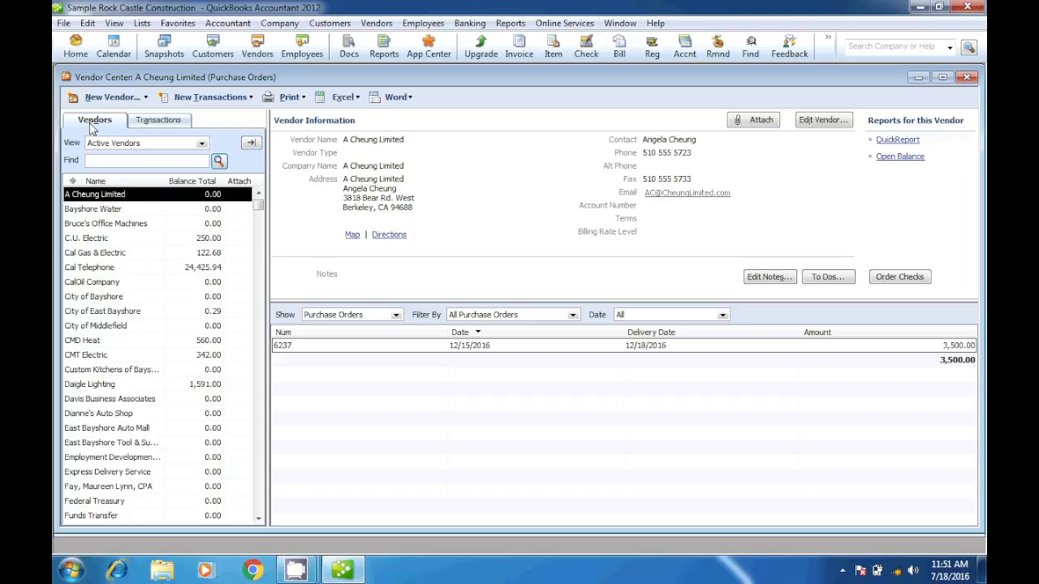
click(141, 99)
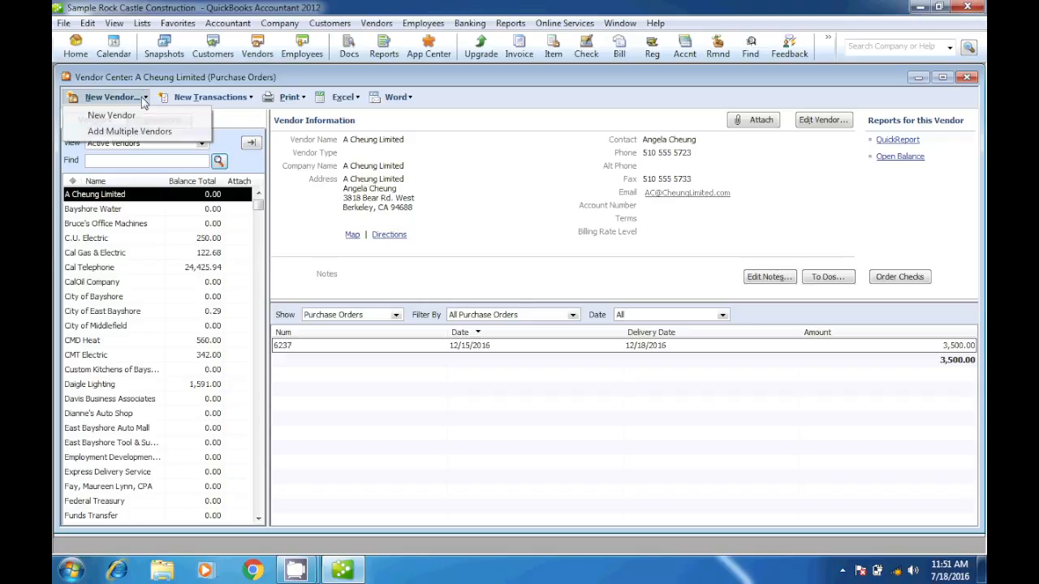
click(111, 116)
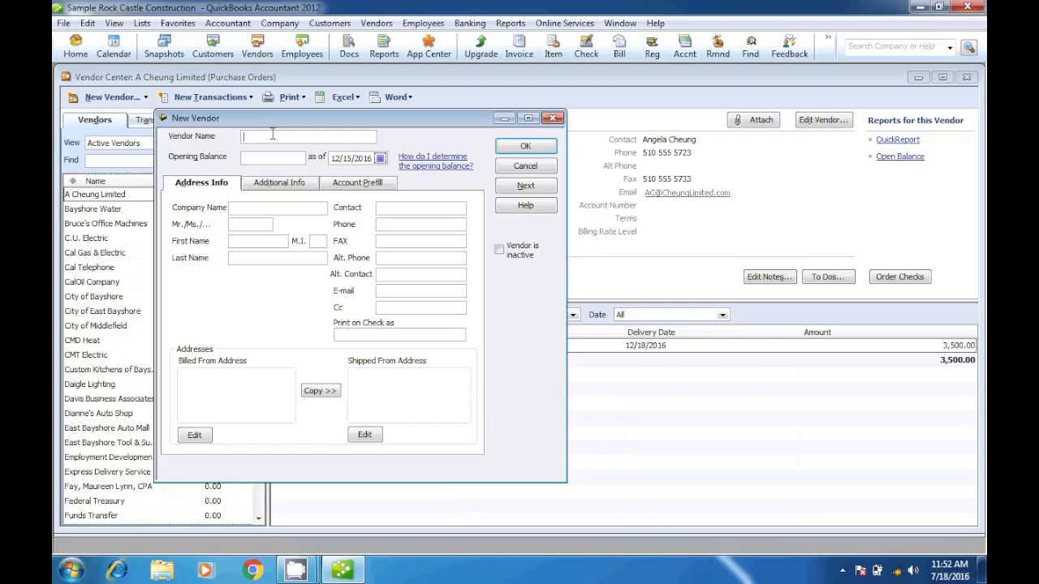
Step: Enter MMC as the vendor name in the new vendor record
text(M)
text(Minera)
key(BackSpace)
key(BackSpace)
key(BackSpace)
key(BackSpace)
key(BackSpace)
key(BackSpace)
key(BackSpace)
text(MMC Inc)
drag(297, 137, 232, 136)
text(c)
key(BackSpace)
text(v)
key(BackSpace)
text(MMC)
Step: Copy the vendor name MMC into the company name of the address information
key(shift+Home)
key(ctrl+c)
click(250, 208)
key(ctrl+v)
Step: Set the vendor's opening balance to 9,000
click(258, 156)
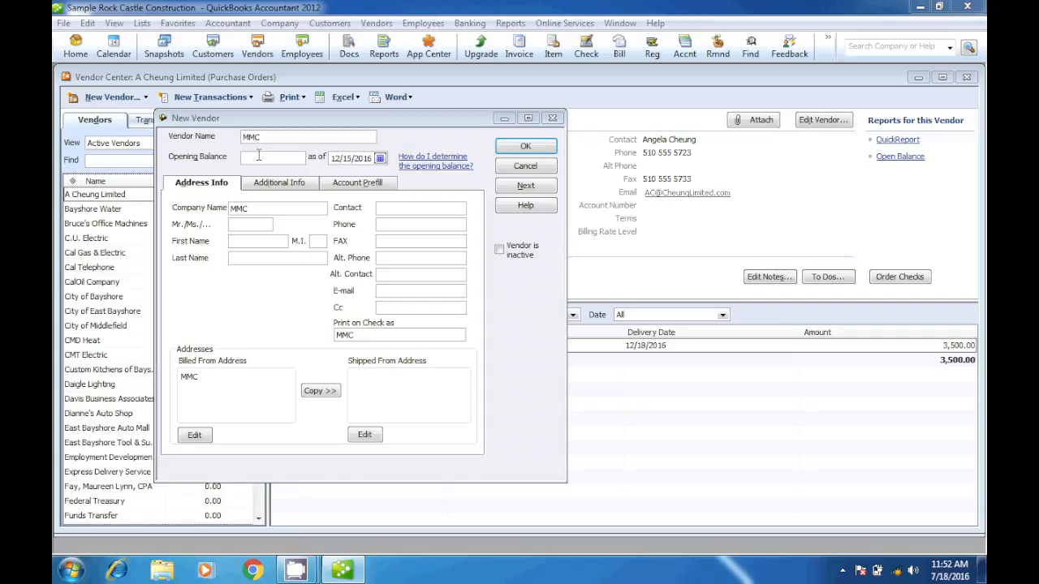
click(256, 157)
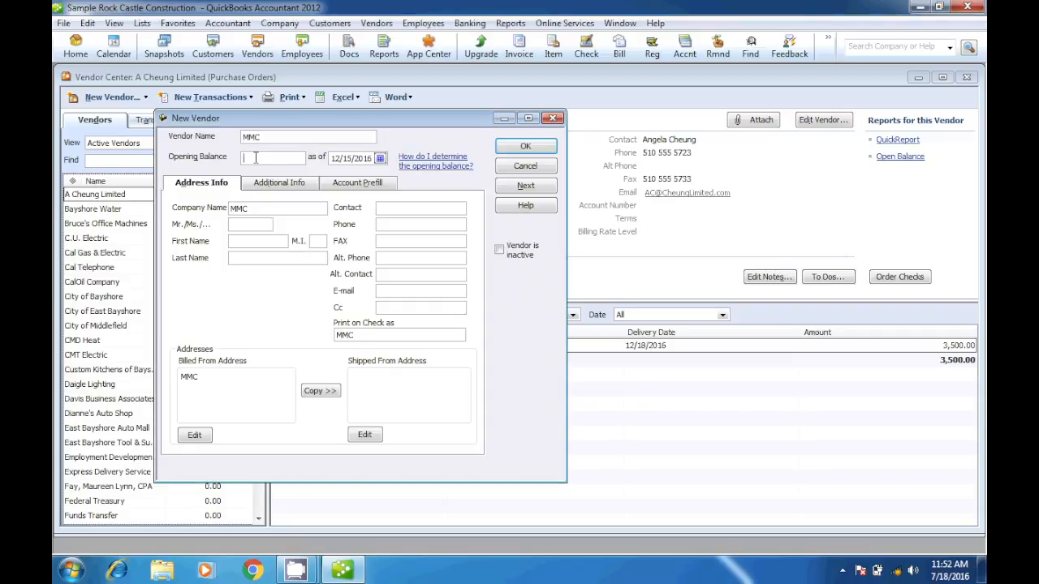
text(9000)
Step: Fill in the vendor's street, city, state and ZIP code as the billed-from address and copy it to the shipped-from address
click(252, 224)
key(Return)
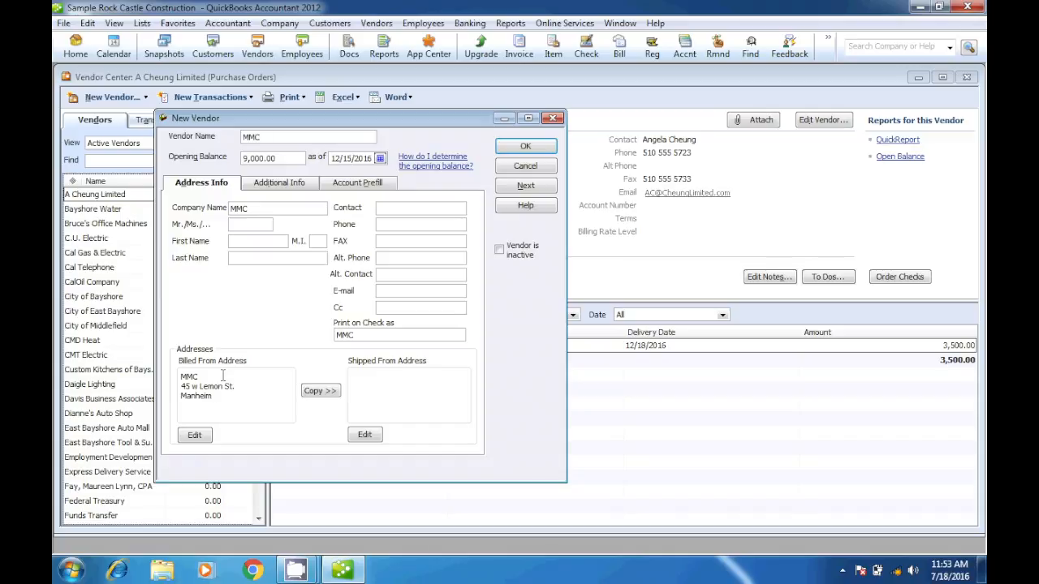
click(320, 390)
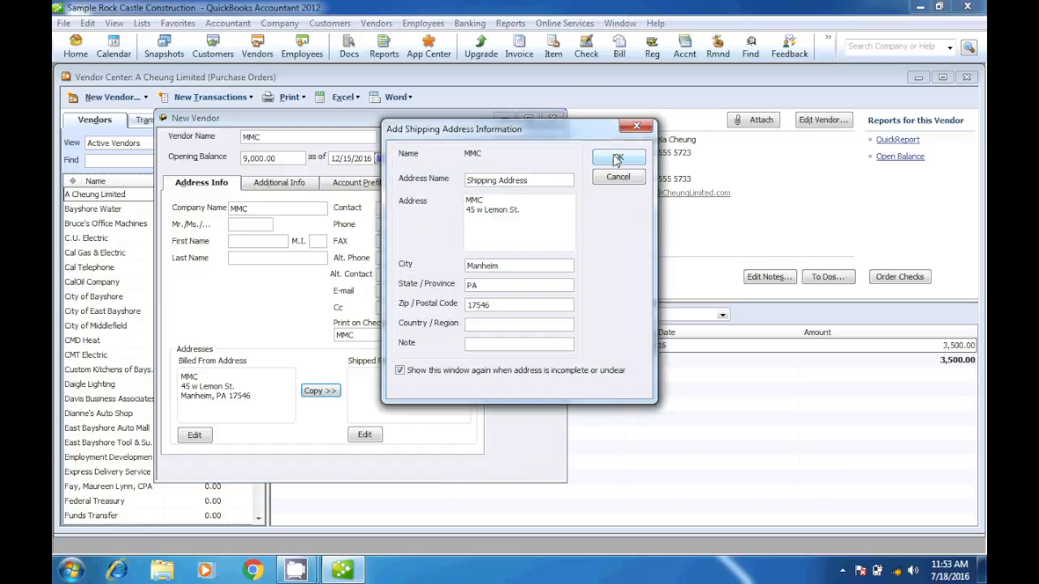
click(618, 158)
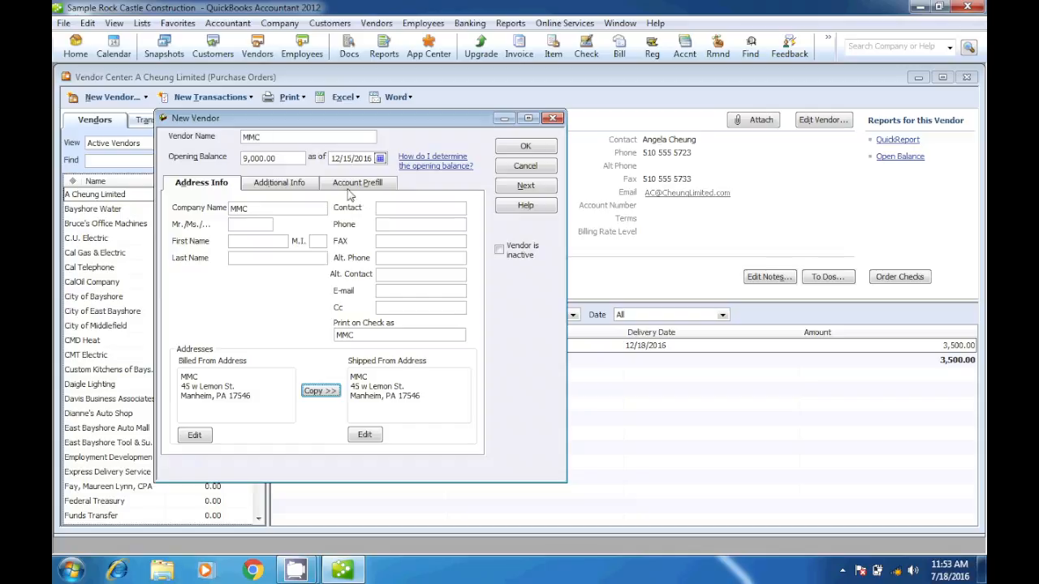
Step: Set the vendor's terms to Net 30 and its type to Supplies in the additional information, and save the record
click(278, 183)
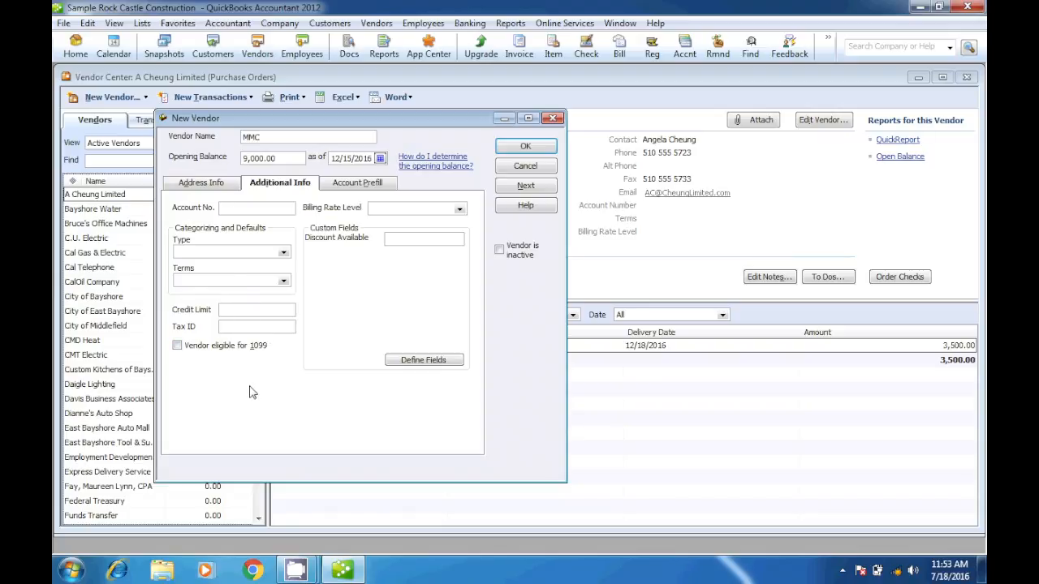
click(282, 284)
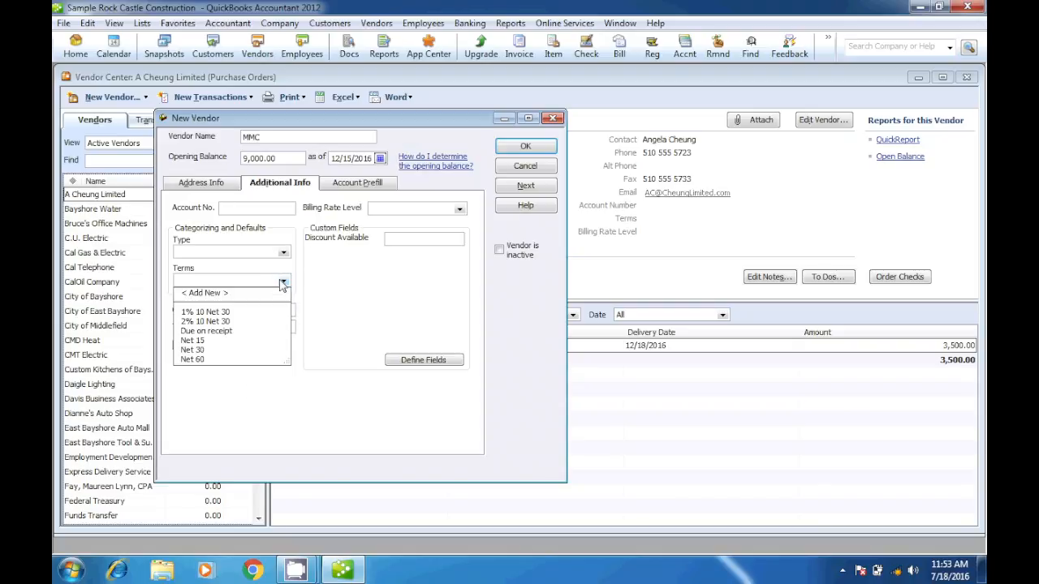
click(194, 351)
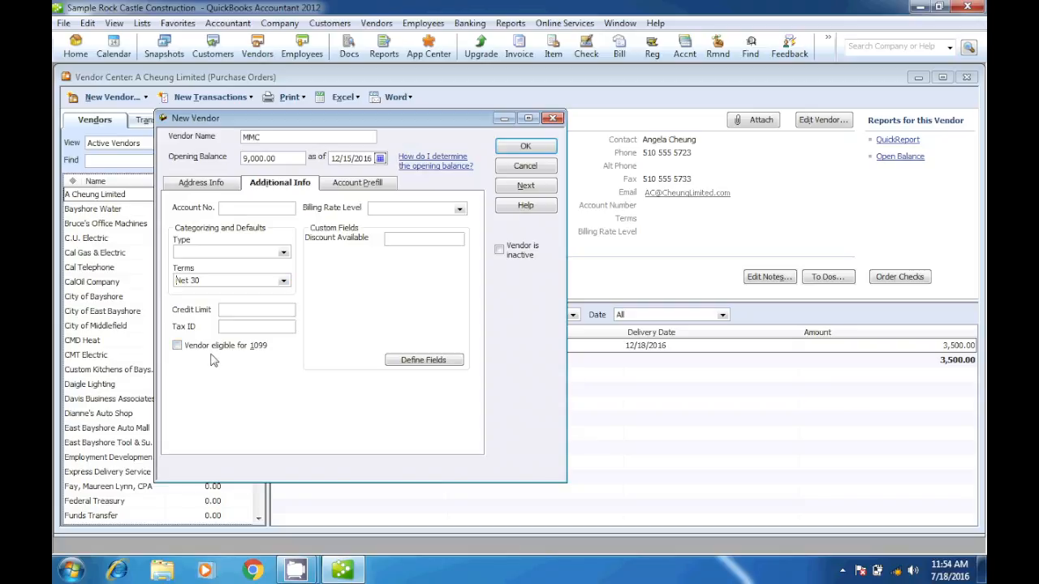
click(283, 252)
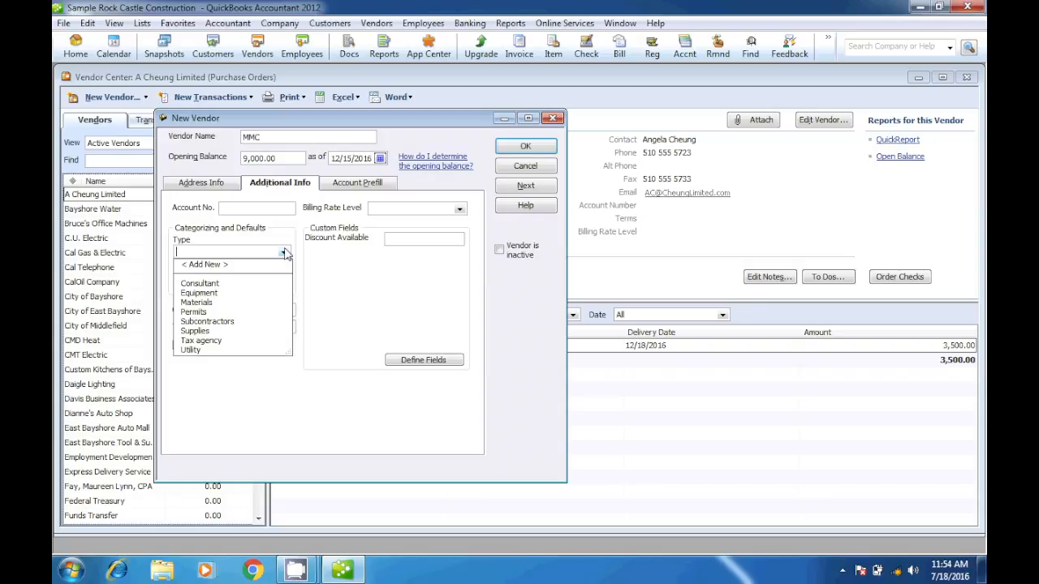
click(193, 331)
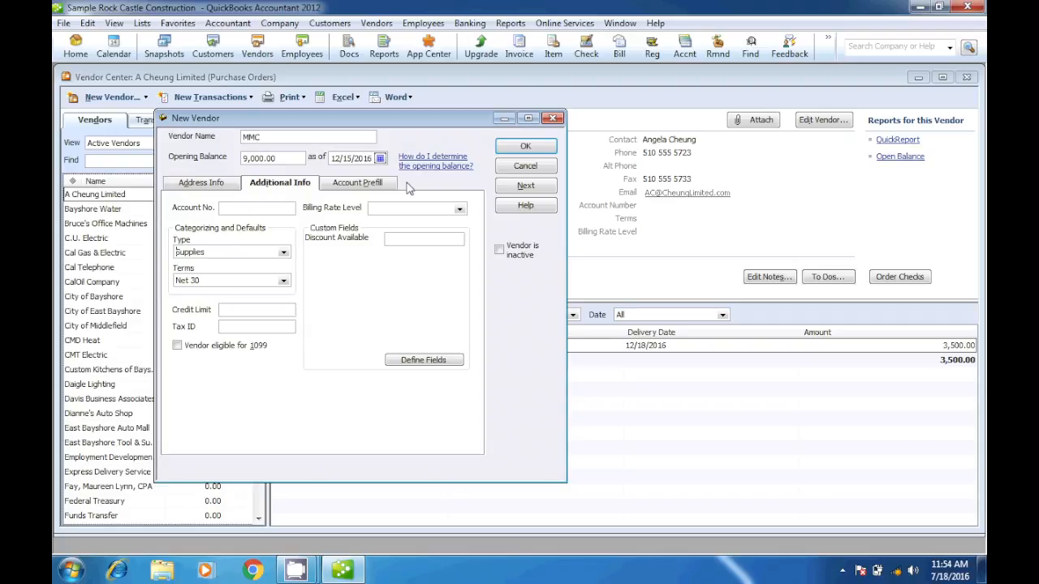
click(532, 152)
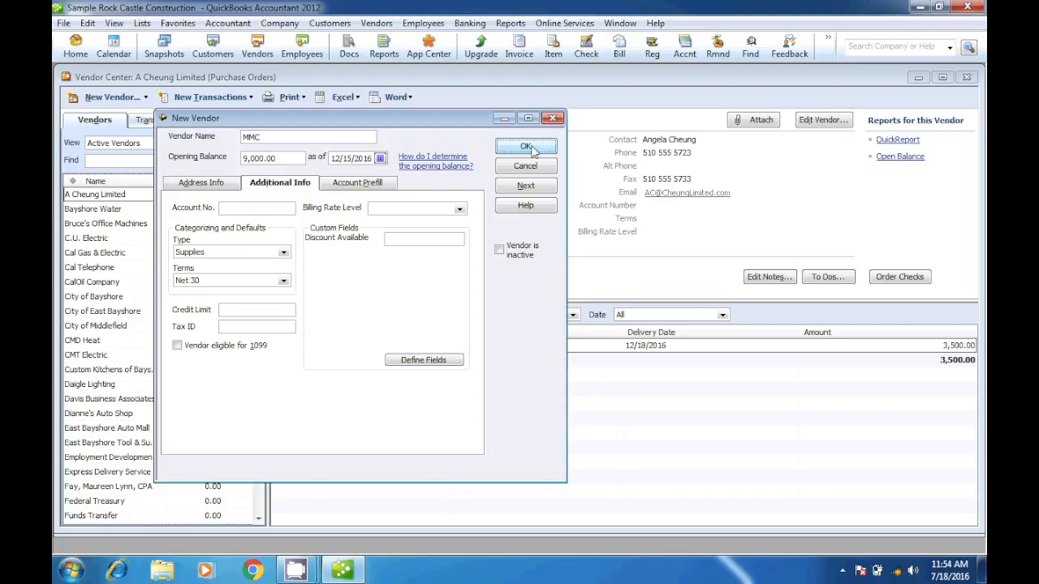